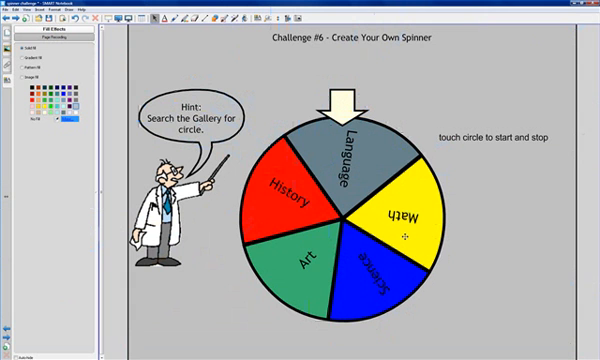
Start and stop the sample spinner wheel three times to see how it behaves
{"action": "left_click", "coordinate": [405, 236]}
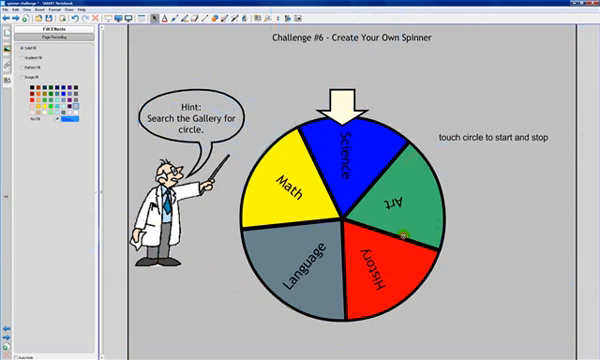
{"action": "left_click", "coordinate": [403, 236]}
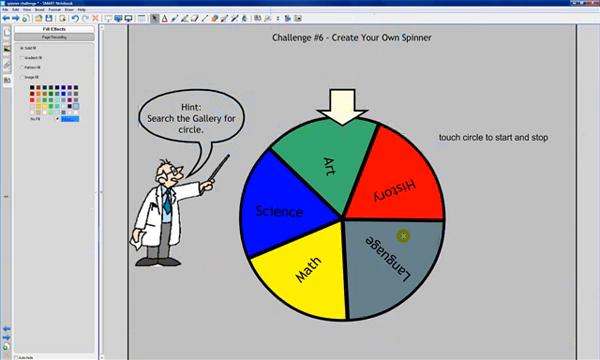
{"action": "left_click", "coordinate": [389, 237]}
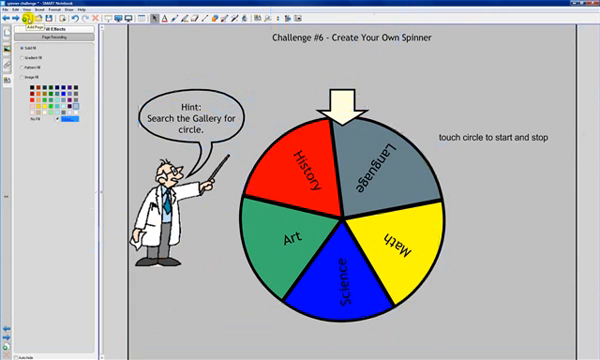
Add a blank page, go back to view the hint picture, then return to the blank page
{"action": "left_click", "coordinate": [27, 18]}
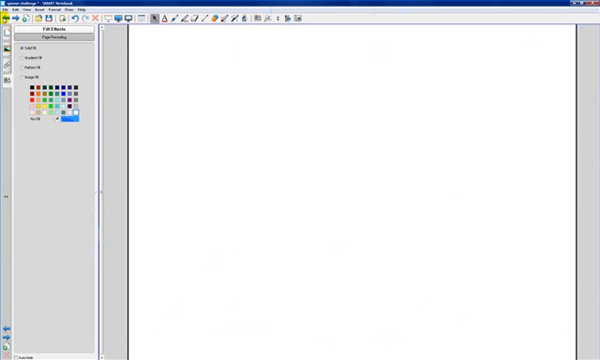
{"action": "left_click", "coordinate": [5, 18]}
{"action": "left_click", "coordinate": [188, 133]}
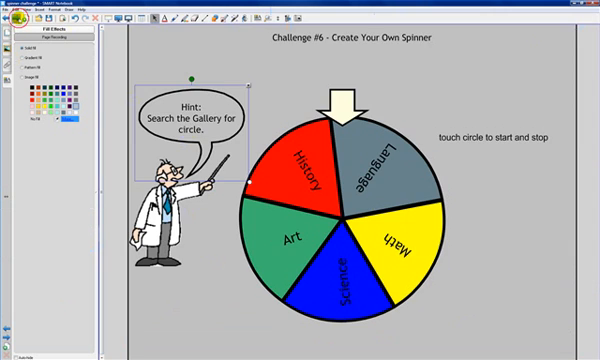
{"action": "left_click", "coordinate": [15, 18]}
Search the Gallery for 'circle' and inspect the circle fraction shape results
{"action": "left_click", "coordinate": [6, 49]}
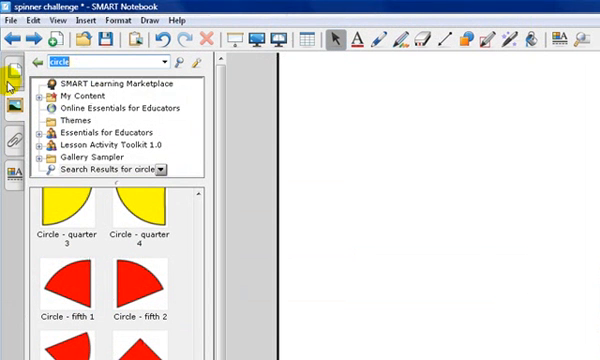
{"action": "left_click", "coordinate": [181, 63]}
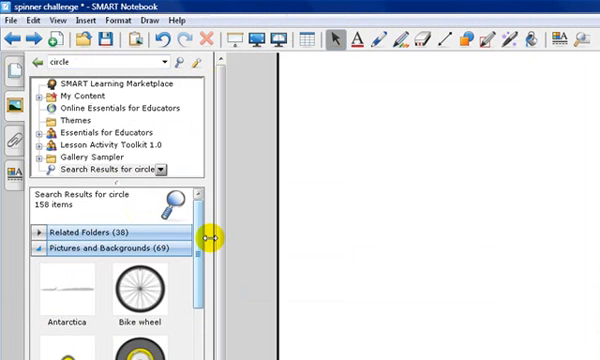
{"action": "mouse_move", "coordinate": [201, 245]}
{"action": "left_mouse_down"}
{"action": "mouse_move", "coordinate": [201, 333]}
{"action": "mouse_move", "coordinate": [103, 181]}
{"action": "left_mouse_up"}
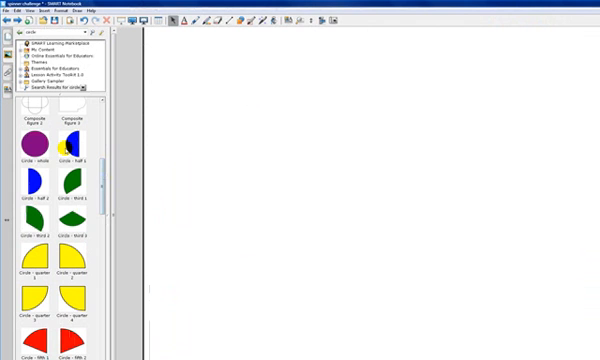
{"action": "left_click", "coordinate": [66, 187]}
{"action": "left_click", "coordinate": [30, 179]}
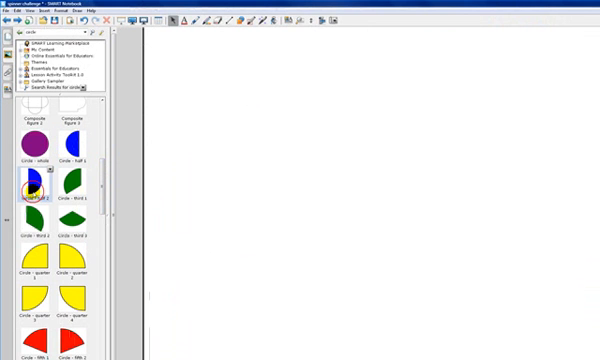
{"action": "left_click", "coordinate": [68, 226]}
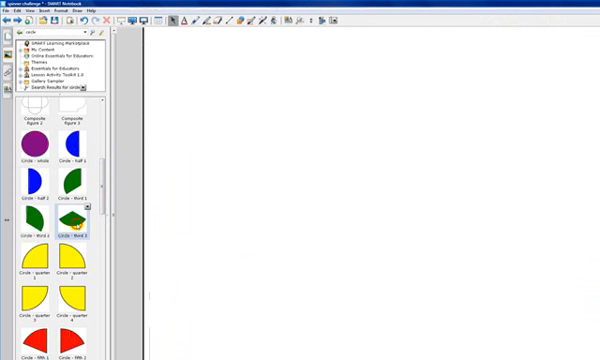
{"action": "mouse_move", "coordinate": [104, 211]}
{"action": "left_mouse_down"}
{"action": "mouse_move", "coordinate": [108, 262]}
{"action": "mouse_move", "coordinate": [108, 255]}
{"action": "left_mouse_up"}
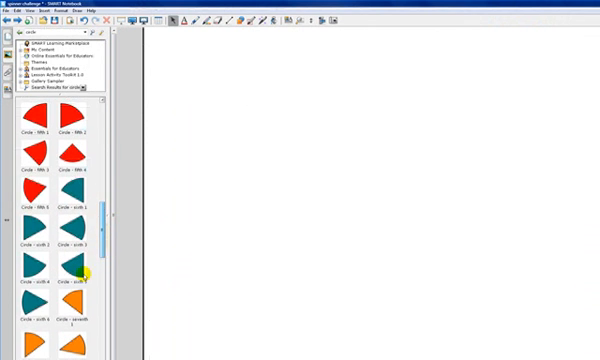
{"action": "mouse_move", "coordinate": [105, 251]}
{"action": "left_mouse_down"}
{"action": "mouse_move", "coordinate": [107, 277]}
{"action": "mouse_move", "coordinate": [109, 263]}
{"action": "left_mouse_up"}
{"action": "mouse_move", "coordinate": [72, 140]}
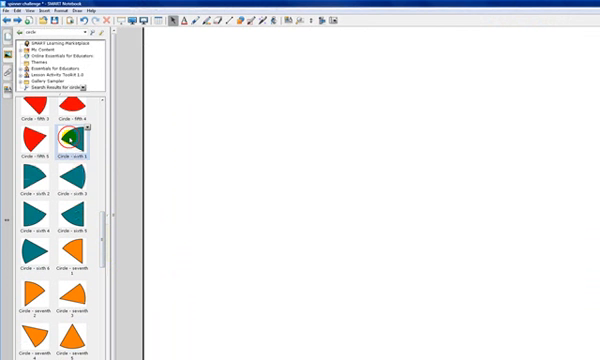
Drag six Circle - sixth sectors onto the page, fitting them into a complete teal circle
{"action": "left_click_drag", "start_coordinate": [70, 143], "coordinate": [260, 127]}
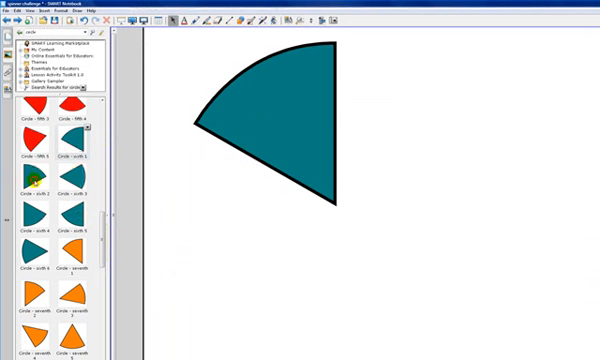
{"action": "mouse_move", "coordinate": [30, 172]}
{"action": "left_mouse_down"}
{"action": "mouse_move", "coordinate": [425, 123]}
{"action": "mouse_move", "coordinate": [405, 124]}
{"action": "left_mouse_up"}
{"action": "left_click_drag", "start_coordinate": [75, 183], "coordinate": [422, 206]}
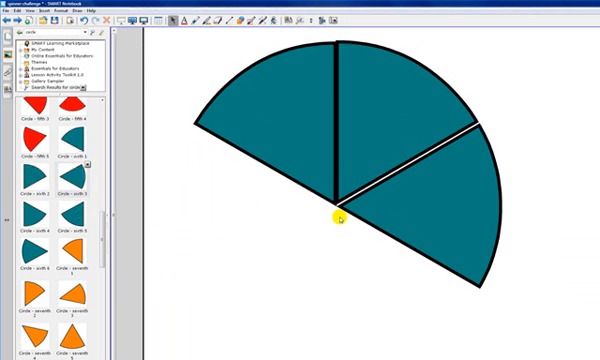
{"action": "left_click_drag", "start_coordinate": [32, 214], "coordinate": [418, 292]}
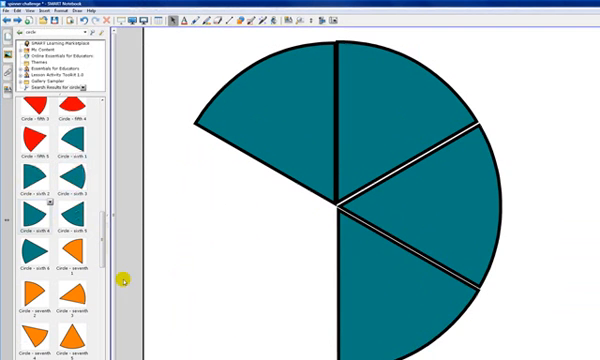
{"action": "left_click_drag", "start_coordinate": [76, 217], "coordinate": [268, 296]}
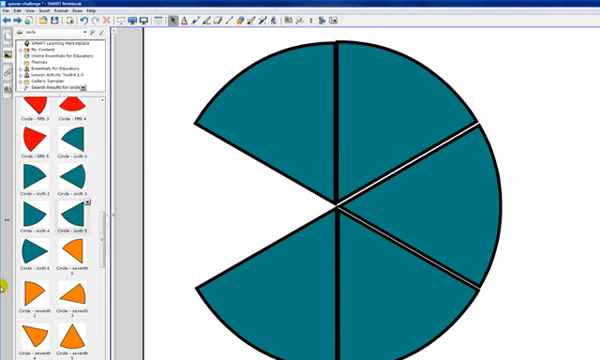
{"action": "mouse_move", "coordinate": [28, 262]}
{"action": "left_mouse_down"}
{"action": "mouse_move", "coordinate": [237, 230]}
{"action": "mouse_move", "coordinate": [252, 209]}
{"action": "left_mouse_up"}
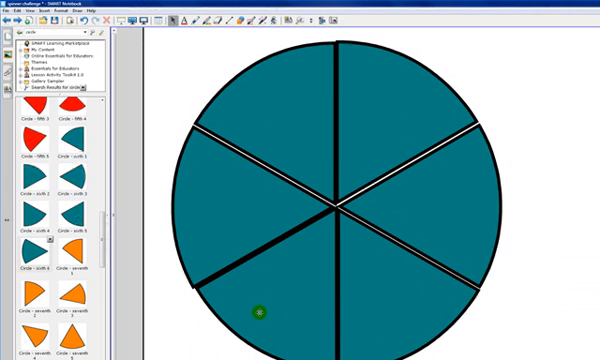
Fill the left slice light cyan, the upper-left slice red and the upper-right slice blue
{"action": "left_click", "coordinate": [218, 228]}
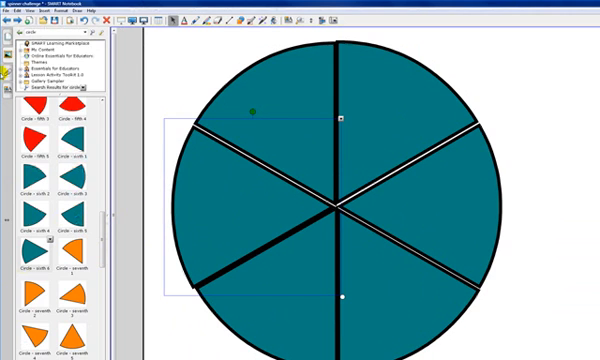
{"action": "left_click", "coordinate": [8, 89]}
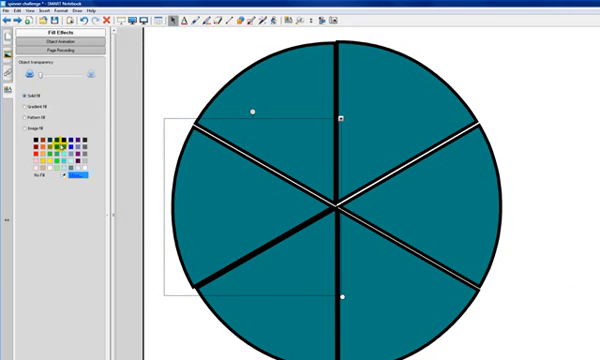
{"action": "left_click", "coordinate": [63, 160]}
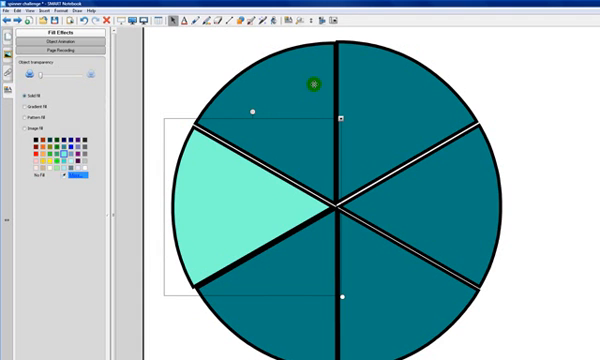
{"action": "left_click", "coordinate": [313, 86]}
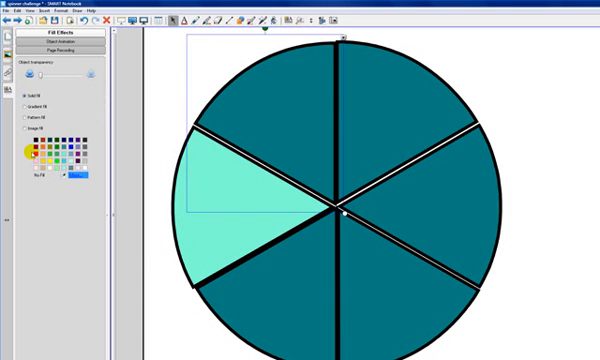
{"action": "left_click", "coordinate": [35, 153]}
{"action": "left_click", "coordinate": [376, 125]}
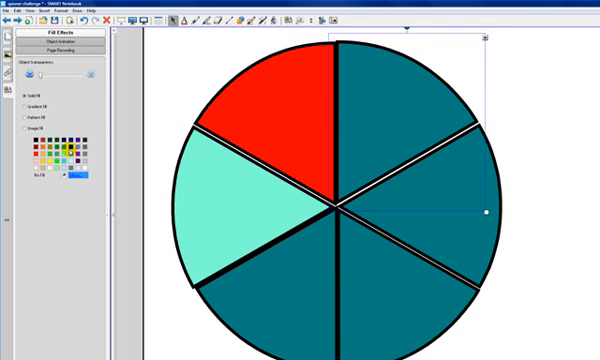
{"action": "left_click", "coordinate": [71, 146]}
Fill the right slice yellow and the lower-right slice grey, then deselect
{"action": "left_click", "coordinate": [461, 243]}
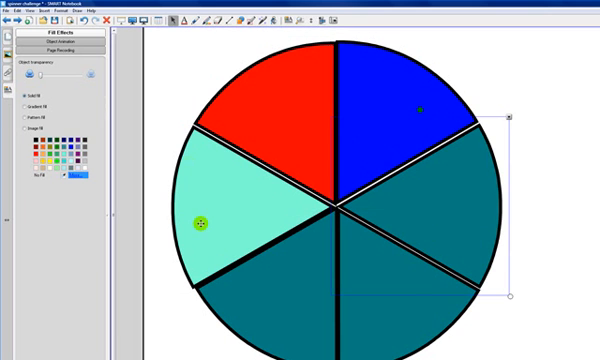
{"action": "left_click", "coordinate": [62, 168]}
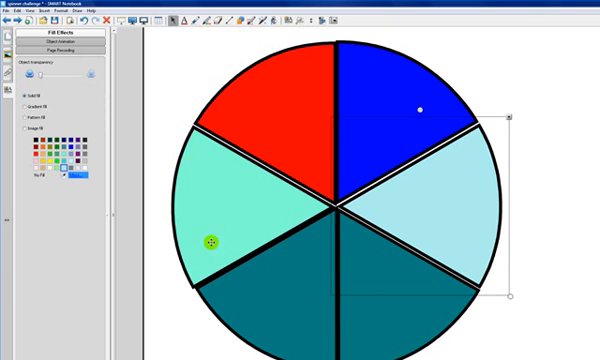
{"action": "left_click", "coordinate": [50, 163]}
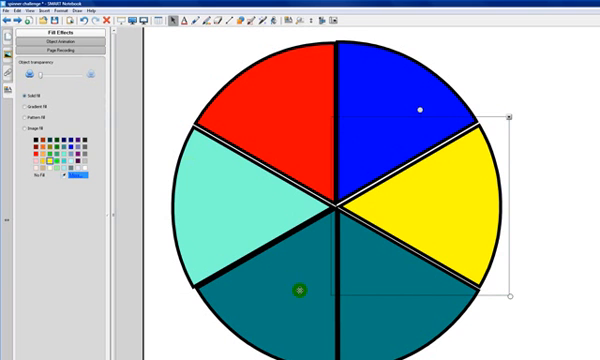
{"action": "left_click", "coordinate": [379, 316]}
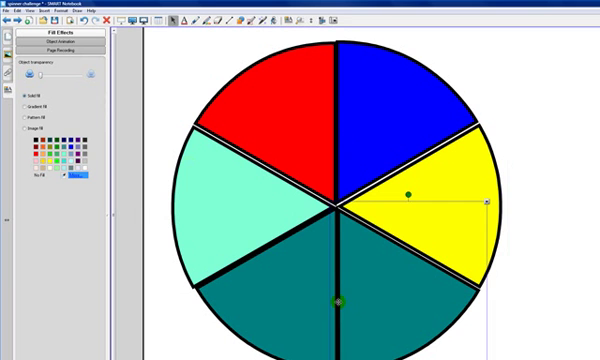
{"action": "left_click", "coordinate": [72, 167]}
{"action": "left_click", "coordinate": [532, 190]}
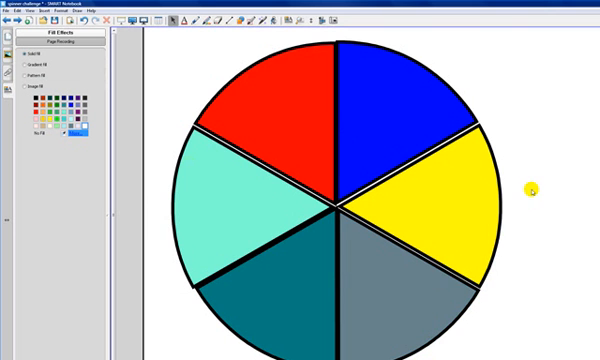
Nudge the grey, blue, red and cyan slices so their edges meet at the centre
{"action": "left_click_drag", "start_coordinate": [398, 305], "coordinate": [396, 310]}
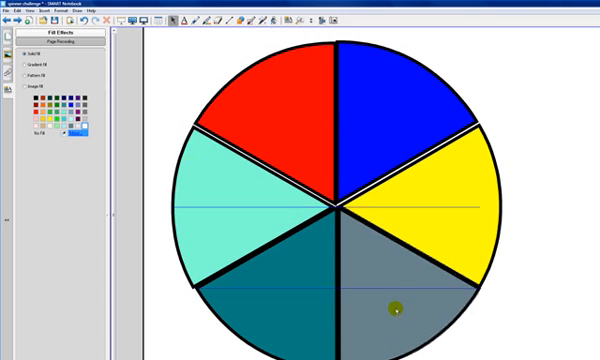
{"action": "left_click_drag", "start_coordinate": [396, 310], "coordinate": [397, 310]}
{"action": "left_click_drag", "start_coordinate": [375, 112], "coordinate": [376, 116]}
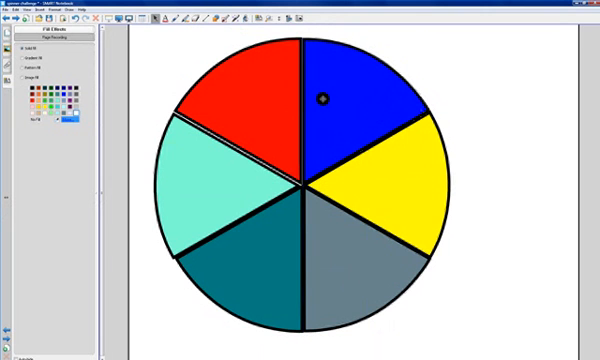
{"action": "left_click_drag", "start_coordinate": [290, 100], "coordinate": [294, 105]}
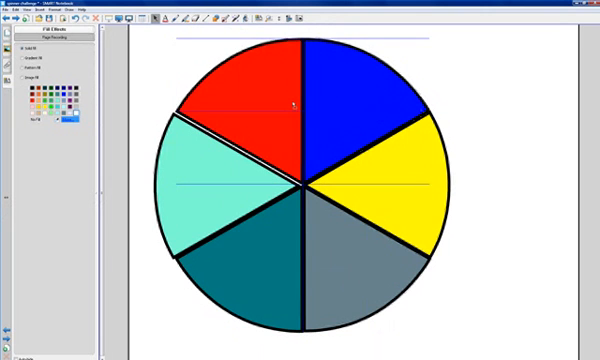
{"action": "left_click", "coordinate": [231, 172]}
{"action": "left_click_drag", "start_coordinate": [235, 170], "coordinate": [235, 173]}
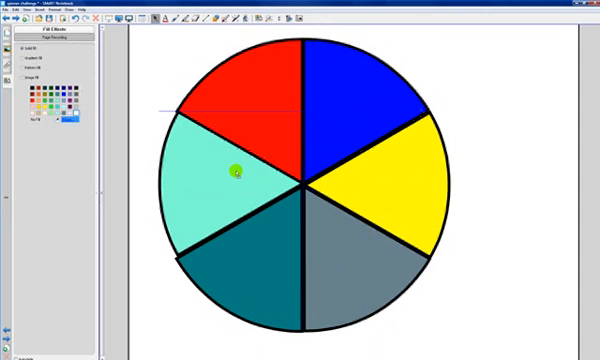
Nudge the dark teal and grey slices into place, check the whole circle selected, then deselect
{"action": "left_click_drag", "start_coordinate": [284, 250], "coordinate": [283, 253]}
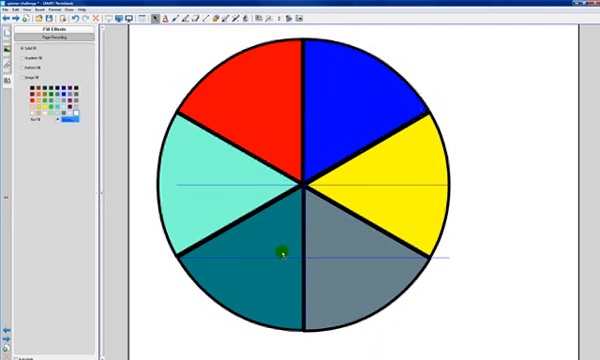
{"action": "left_click_drag", "start_coordinate": [283, 253], "coordinate": [283, 253]}
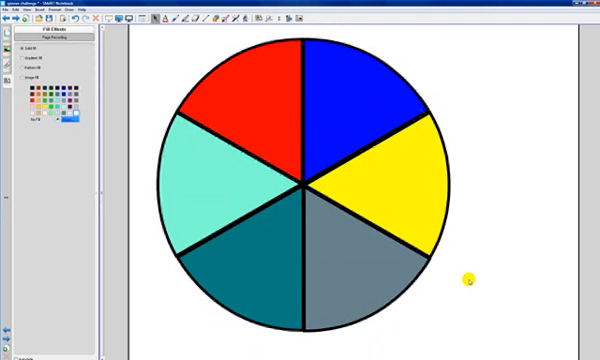
{"action": "left_click_drag", "start_coordinate": [370, 282], "coordinate": [370, 283]}
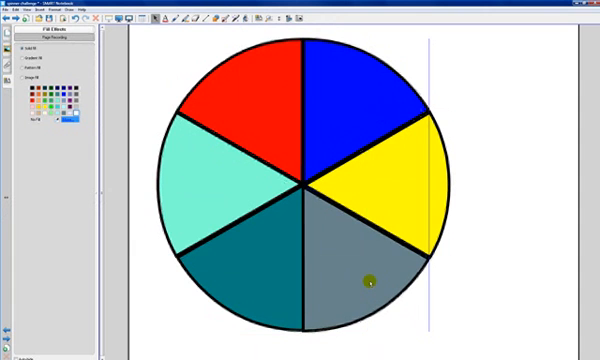
{"action": "left_click_drag", "start_coordinate": [370, 282], "coordinate": [370, 282]}
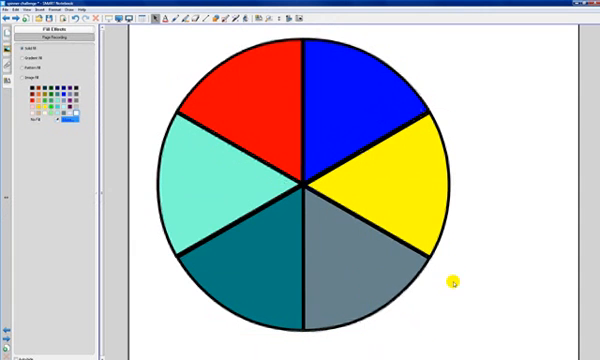
{"action": "mouse_move", "coordinate": [462, 337]}
{"action": "left_mouse_down"}
{"action": "mouse_move", "coordinate": [180, 93]}
{"action": "mouse_move", "coordinate": [164, 44]}
{"action": "left_mouse_up"}
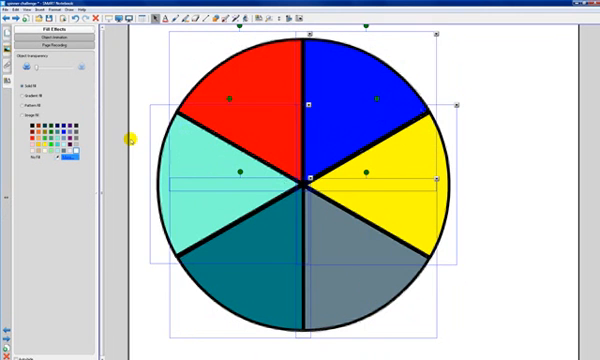
{"action": "left_click", "coordinate": [503, 157]}
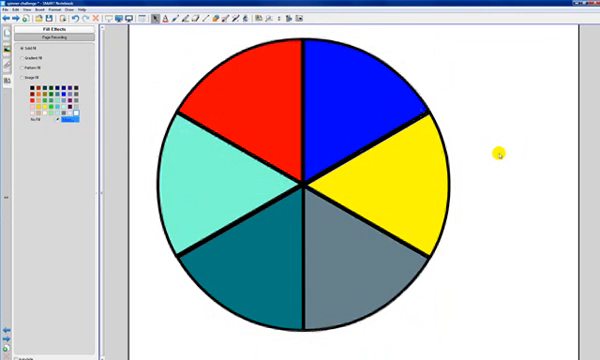
Select all six slices and group them into one spinner object via Grouping > Group
{"action": "key", "text": "ctrl+a"}
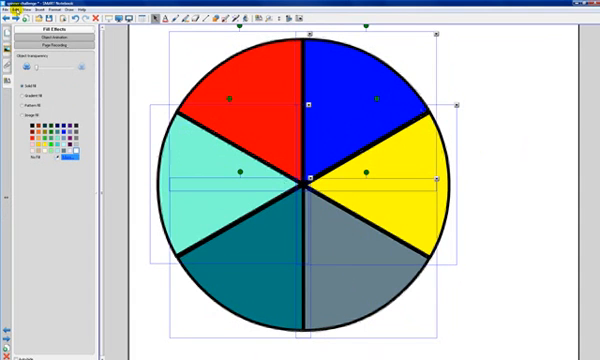
{"action": "left_click", "coordinate": [16, 10]}
{"action": "left_click", "coordinate": [38, 79]}
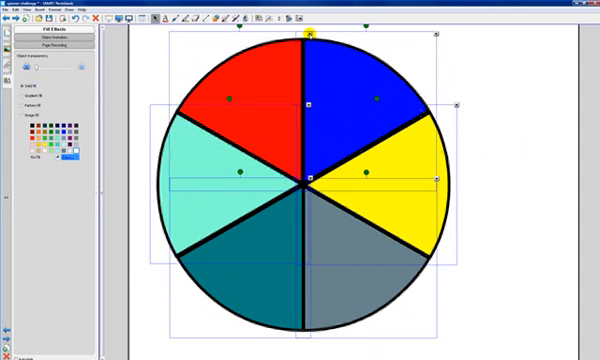
{"action": "left_click", "coordinate": [310, 34]}
{"action": "mouse_move", "coordinate": [200, 145]}
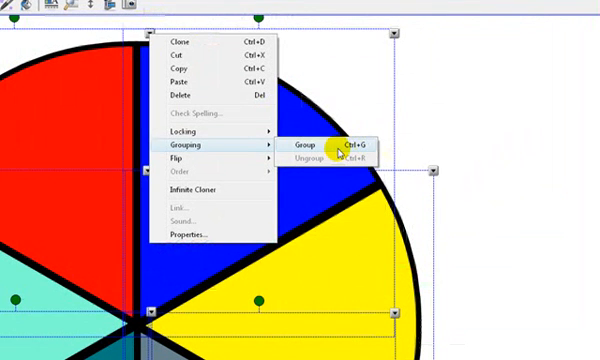
{"action": "left_click", "coordinate": [340, 148]}
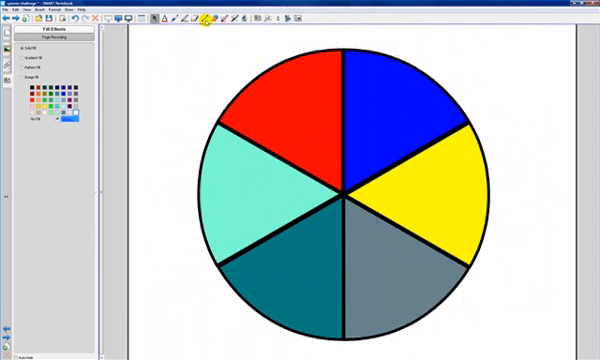
Draw a white arrow shape above the circle and select it
{"action": "left_click", "coordinate": [211, 19]}
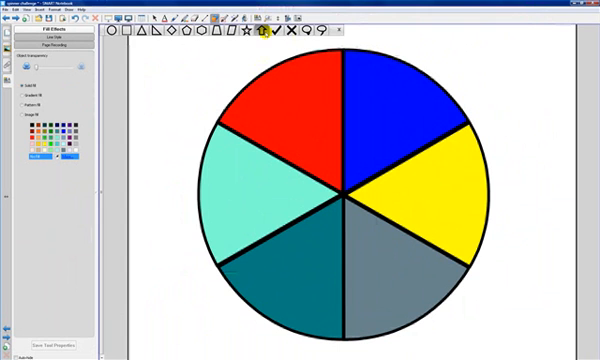
{"action": "left_click", "coordinate": [262, 30]}
{"action": "left_click_drag", "start_coordinate": [416, 40], "coordinate": [449, 71]}
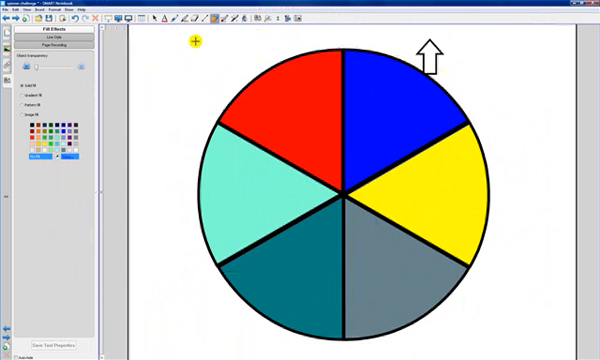
{"action": "left_click", "coordinate": [155, 19]}
{"action": "left_click", "coordinate": [425, 52]}
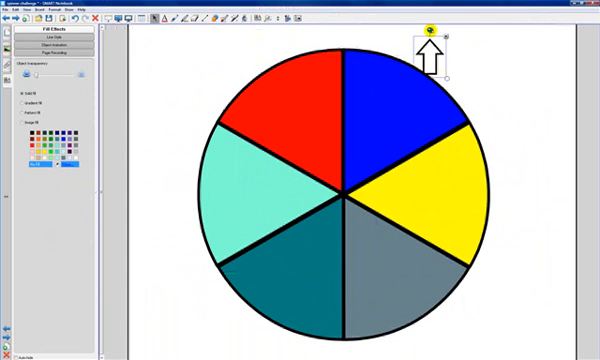
Rotate the arrow to point down and place it at the circle's top edge
{"action": "mouse_move", "coordinate": [430, 29]}
{"action": "left_mouse_down"}
{"action": "mouse_move", "coordinate": [398, 45]}
{"action": "mouse_move", "coordinate": [445, 100]}
{"action": "left_mouse_up"}
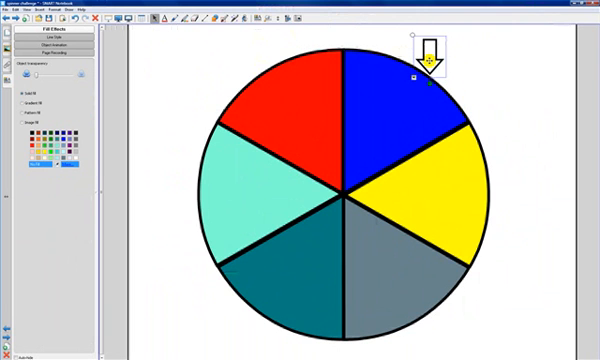
{"action": "mouse_move", "coordinate": [428, 55]}
{"action": "left_mouse_down"}
{"action": "mouse_move", "coordinate": [342, 37]}
{"action": "mouse_move", "coordinate": [343, 43]}
{"action": "left_mouse_up"}
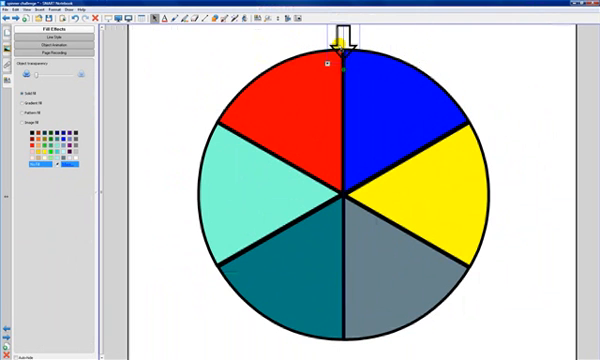
{"action": "left_click_drag", "start_coordinate": [342, 44], "coordinate": [343, 42]}
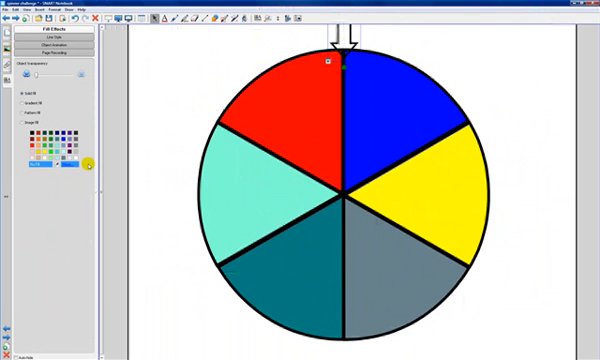
{"action": "left_click", "coordinate": [183, 71]}
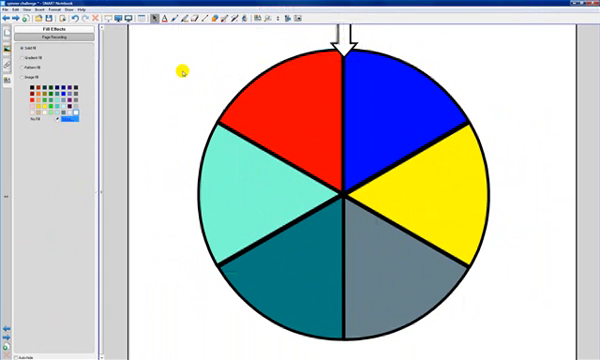
{"action": "left_click", "coordinate": [288, 101]}
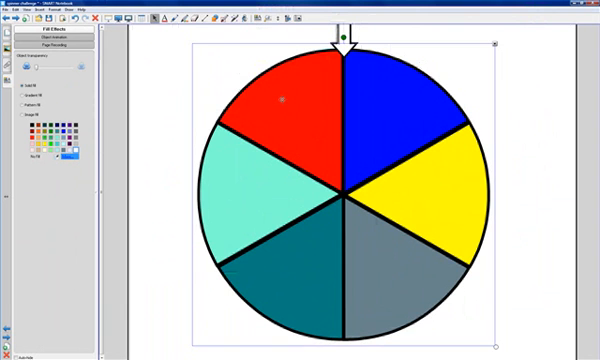
Correct the label to 'Jasmine', narrow its text box to fit, centre it and select it as an object
{"action": "left_click", "coordinate": [166, 66]}
{"action": "left_click", "coordinate": [165, 18]}
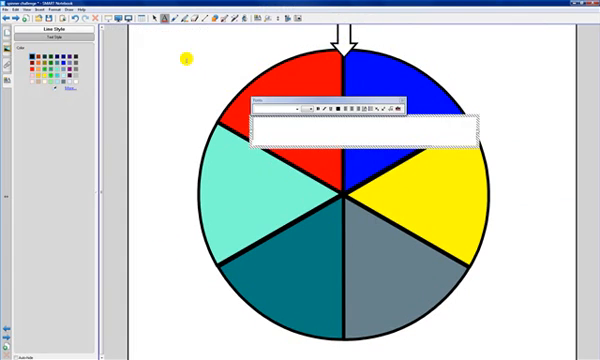
{"action": "type", "text": "J"}
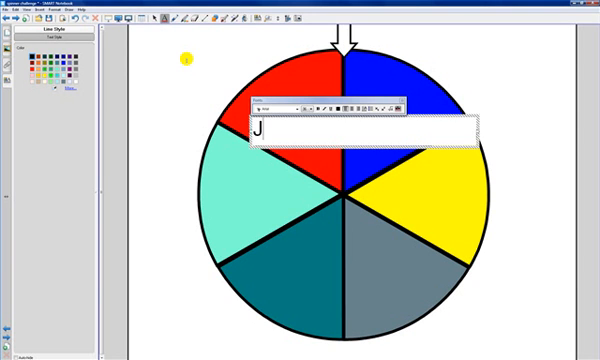
{"action": "type", "text": "amine"}
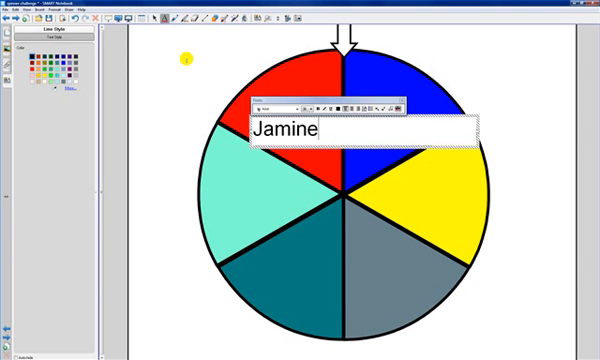
{"action": "left_click", "coordinate": [276, 129]}
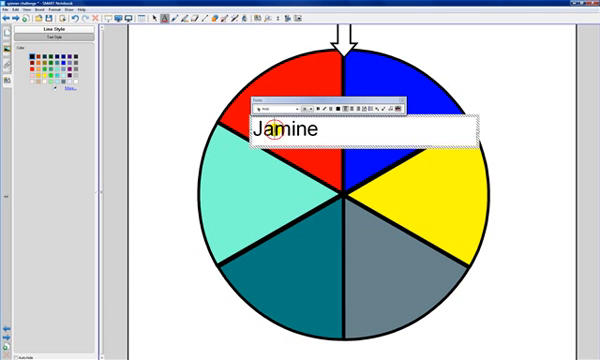
{"action": "type", "text": "s"}
{"action": "left_click_drag", "start_coordinate": [478, 130], "coordinate": [335, 130]}
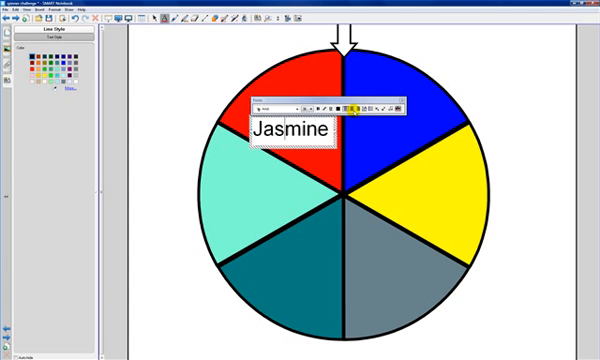
{"action": "left_click", "coordinate": [351, 107]}
{"action": "left_click", "coordinate": [154, 18]}
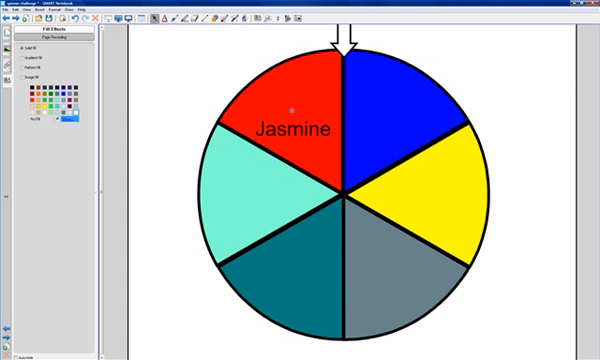
{"action": "left_click", "coordinate": [293, 107]}
Move the Jasmine label into the dark teal sector and rotate it upside-down along the rim
{"action": "mouse_move", "coordinate": [292, 106]}
{"action": "left_mouse_down"}
{"action": "mouse_move", "coordinate": [276, 110]}
{"action": "mouse_move", "coordinate": [274, 82]}
{"action": "left_mouse_up"}
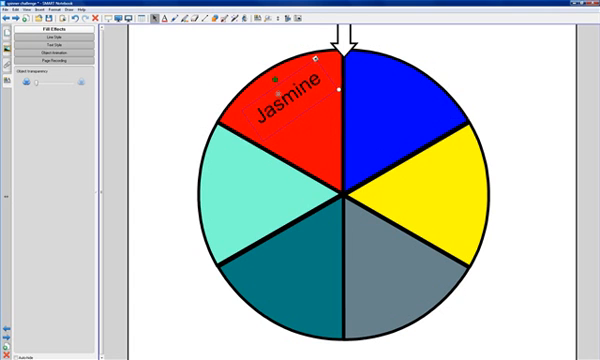
{"action": "left_click_drag", "start_coordinate": [295, 108], "coordinate": [291, 298]}
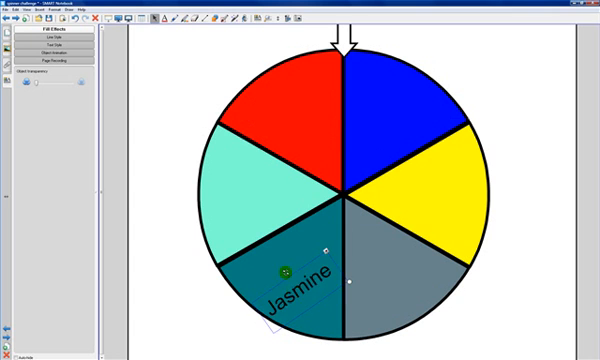
{"action": "mouse_move", "coordinate": [287, 273]}
{"action": "left_mouse_down"}
{"action": "mouse_move", "coordinate": [307, 271]}
{"action": "mouse_move", "coordinate": [249, 251]}
{"action": "left_mouse_up"}
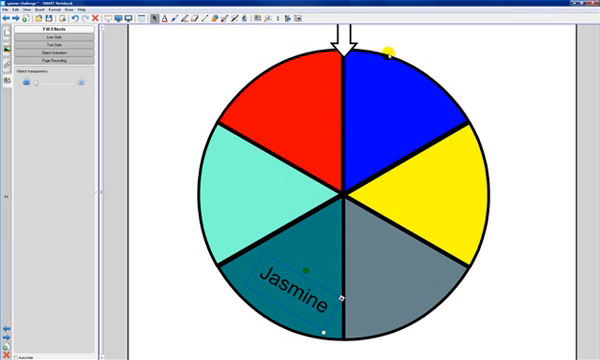
{"action": "left_click_drag", "start_coordinate": [309, 270], "coordinate": [281, 318]}
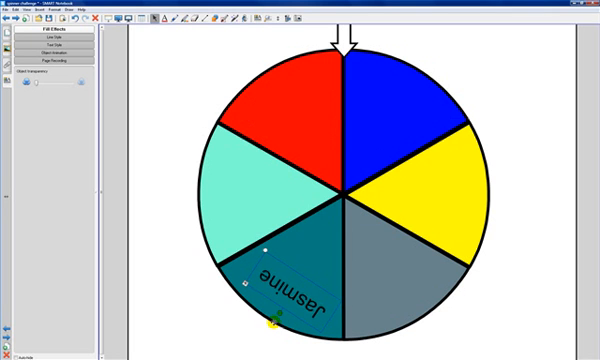
{"action": "left_click_drag", "start_coordinate": [281, 318], "coordinate": [275, 319]}
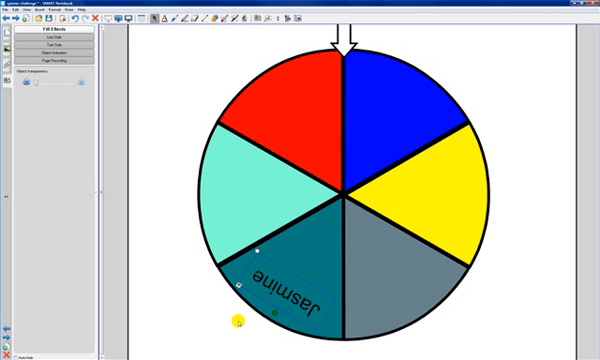
Check the label's placement, then select the whole wheel together with the label
{"action": "left_click", "coordinate": [229, 316]}
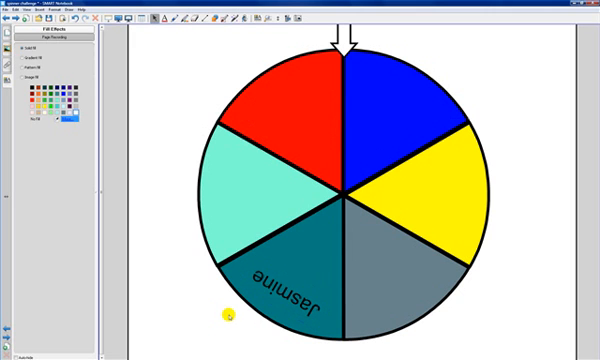
{"action": "left_click", "coordinate": [267, 297]}
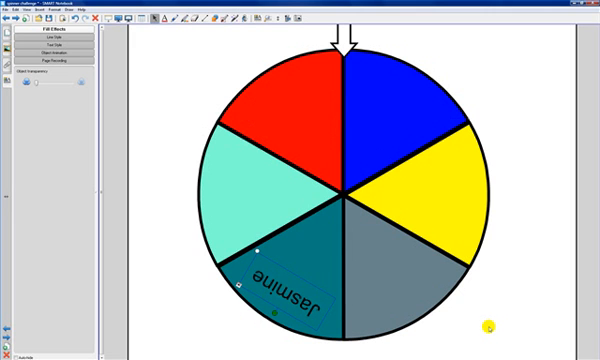
{"action": "left_click_drag", "start_coordinate": [489, 330], "coordinate": [175, 74]}
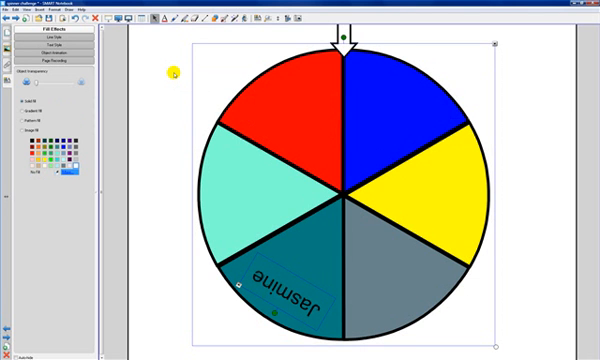
Group wheel and label, then animate it: Spin, Counter-Clockwise, Slow, repeating until clicked
{"action": "key", "text": "ctrl+g"}
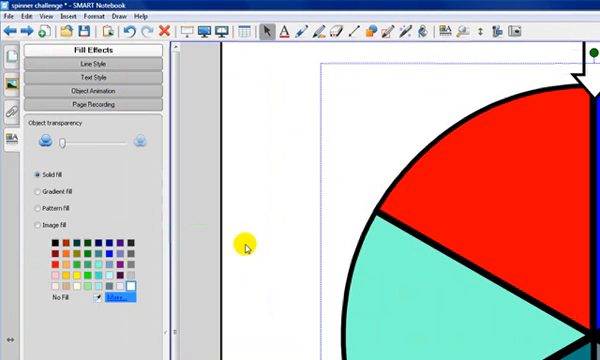
{"action": "left_click", "coordinate": [70, 91]}
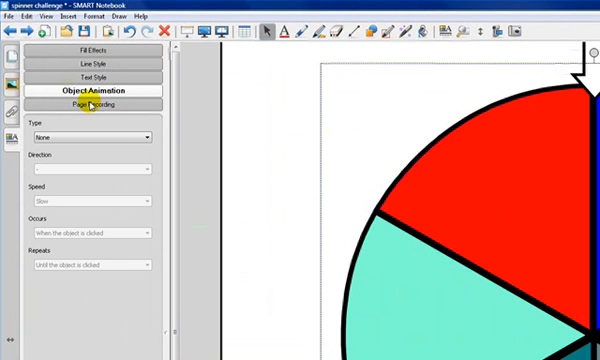
{"action": "left_click", "coordinate": [139, 137]}
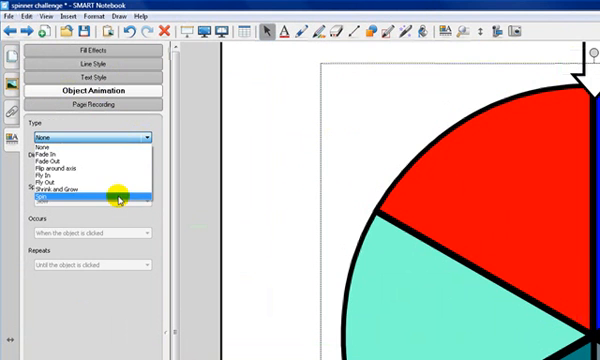
{"action": "left_click", "coordinate": [120, 199]}
{"action": "left_click", "coordinate": [143, 171]}
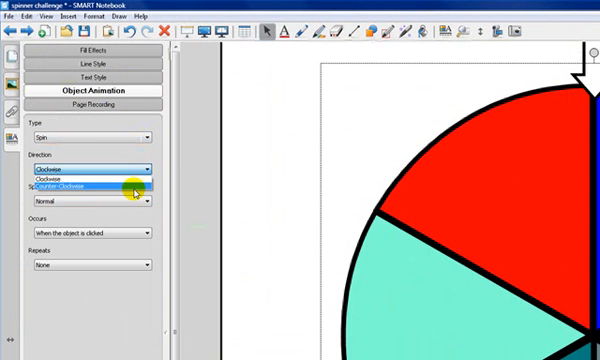
{"action": "left_click", "coordinate": [134, 187]}
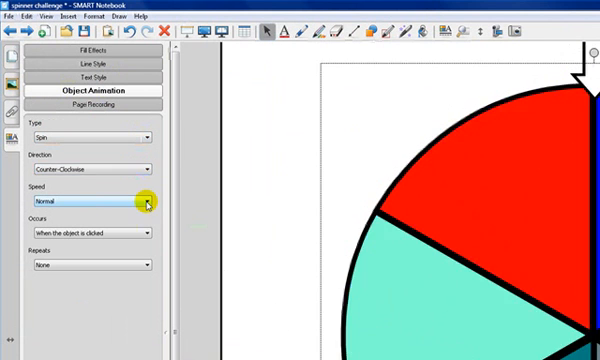
{"action": "left_click", "coordinate": [147, 204]}
{"action": "left_click", "coordinate": [139, 208]}
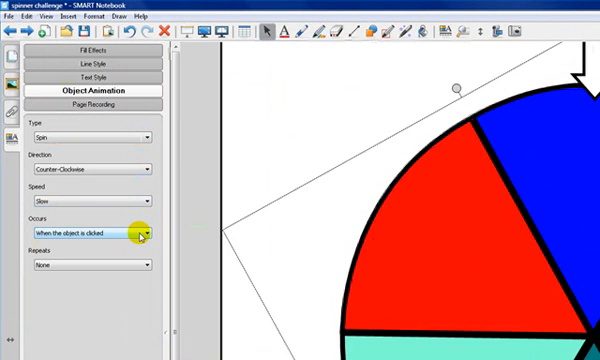
{"action": "left_click", "coordinate": [145, 264]}
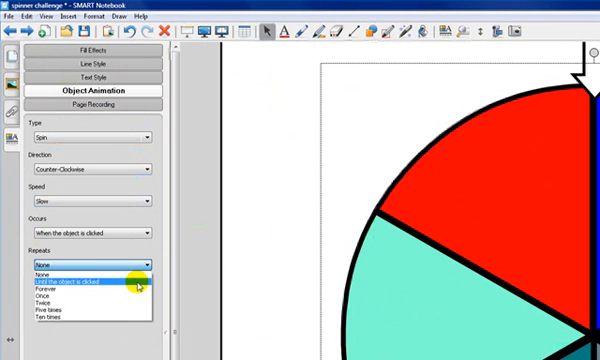
{"action": "left_click", "coordinate": [139, 284]}
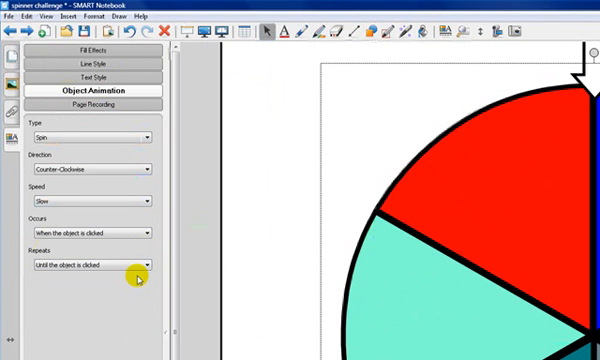
Lock the animated spinner in place via Format > Locking
{"action": "left_click", "coordinate": [95, 16]}
{"action": "mouse_move", "coordinate": [120, 92]}
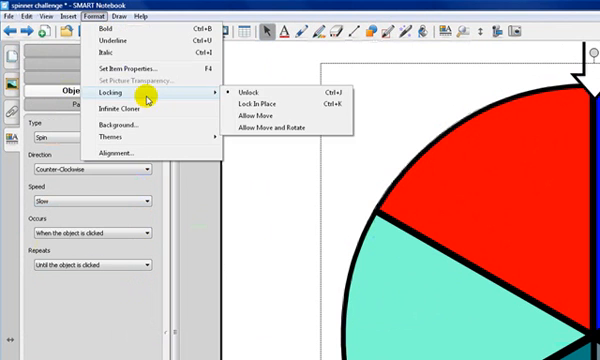
{"action": "left_click", "coordinate": [254, 104]}
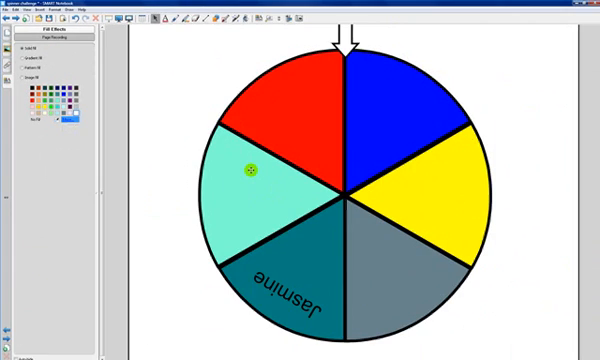
Spin the wheel twice to confirm it turns and stops under the white arrow
{"action": "left_click", "coordinate": [251, 170]}
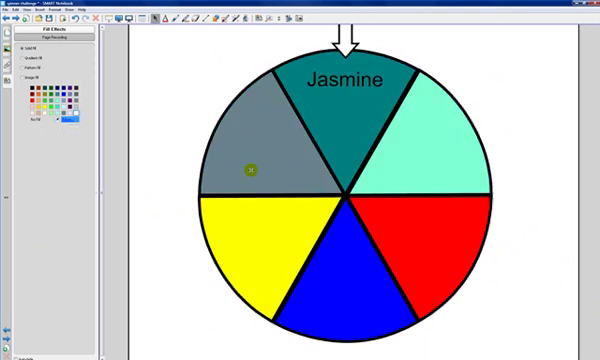
{"action": "left_click", "coordinate": [251, 170]}
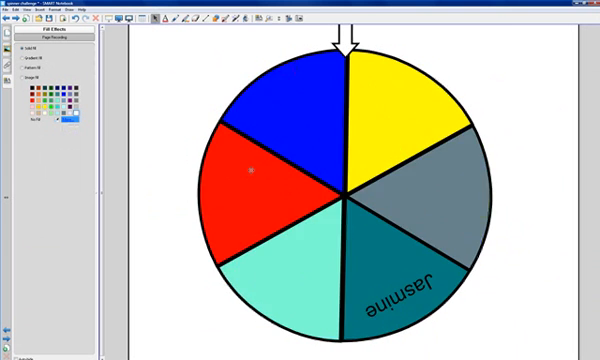